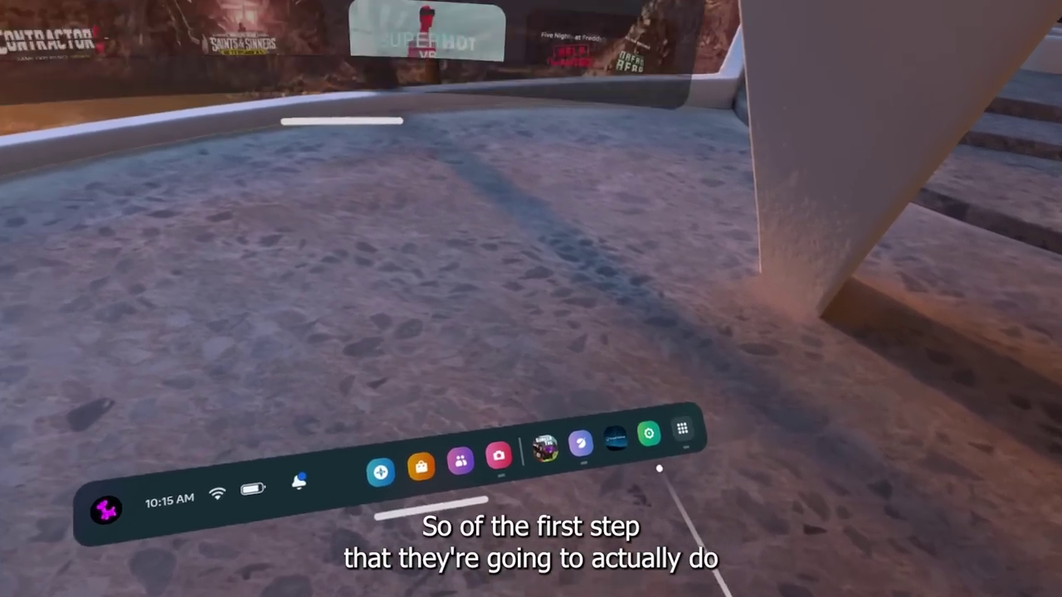
# Launch Meta Quest Browser from the App Library and load the YouTube home page
pyautogui.click(681, 428)
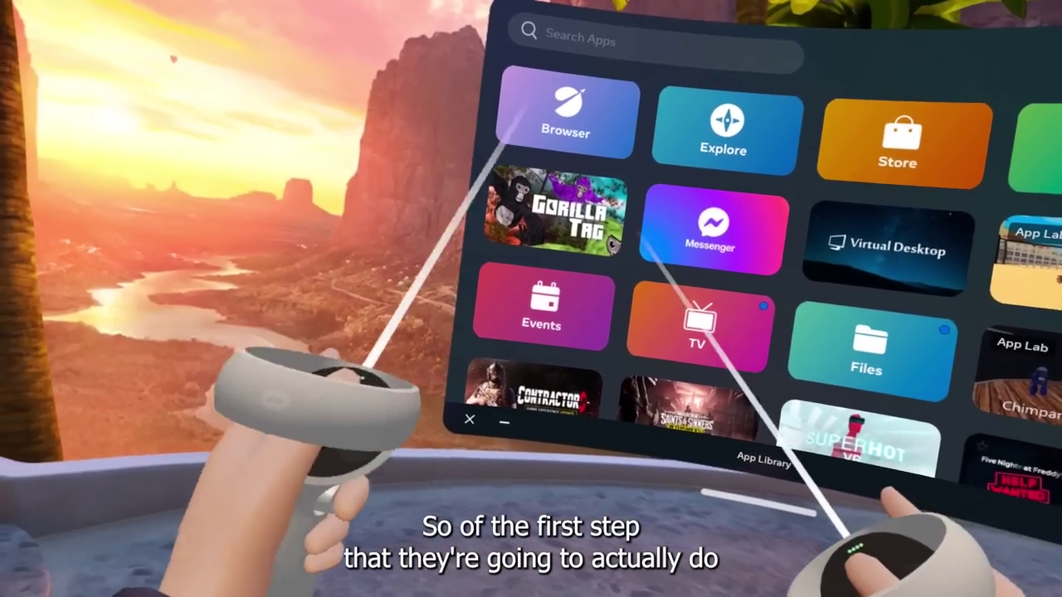
pyautogui.moveTo(552, 116)
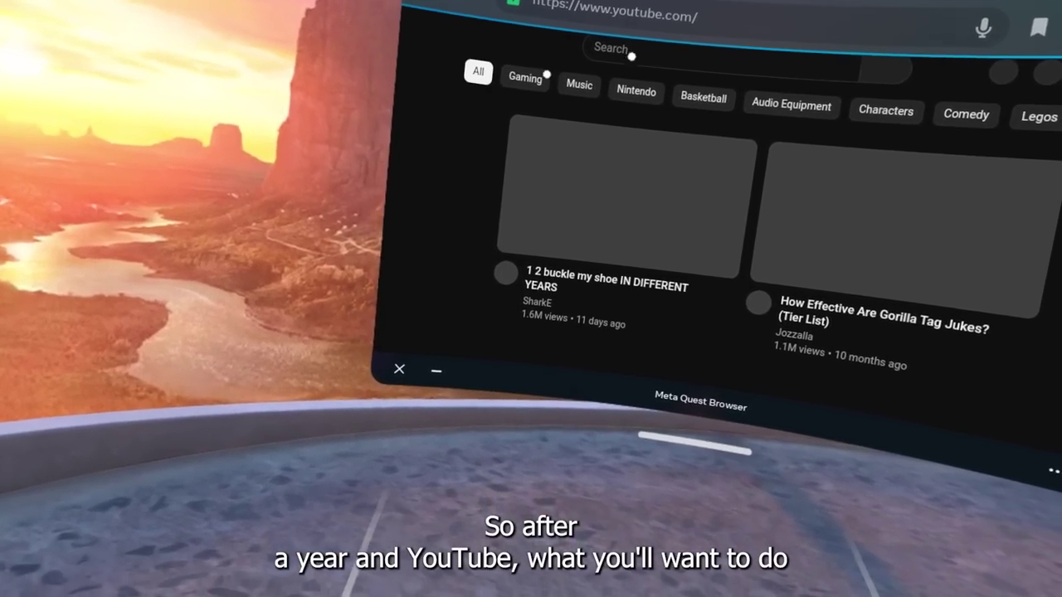
# Search YouTube for 'itsvlad' and scroll to the creator's channel and its Videos list
pyautogui.click(631, 56)
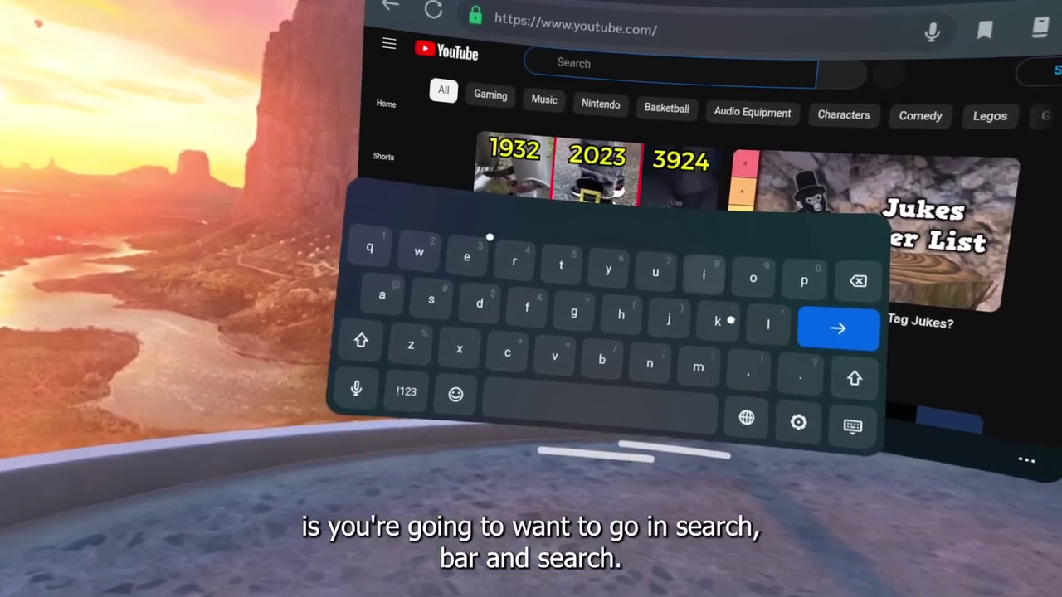
pyautogui.write('itsv')
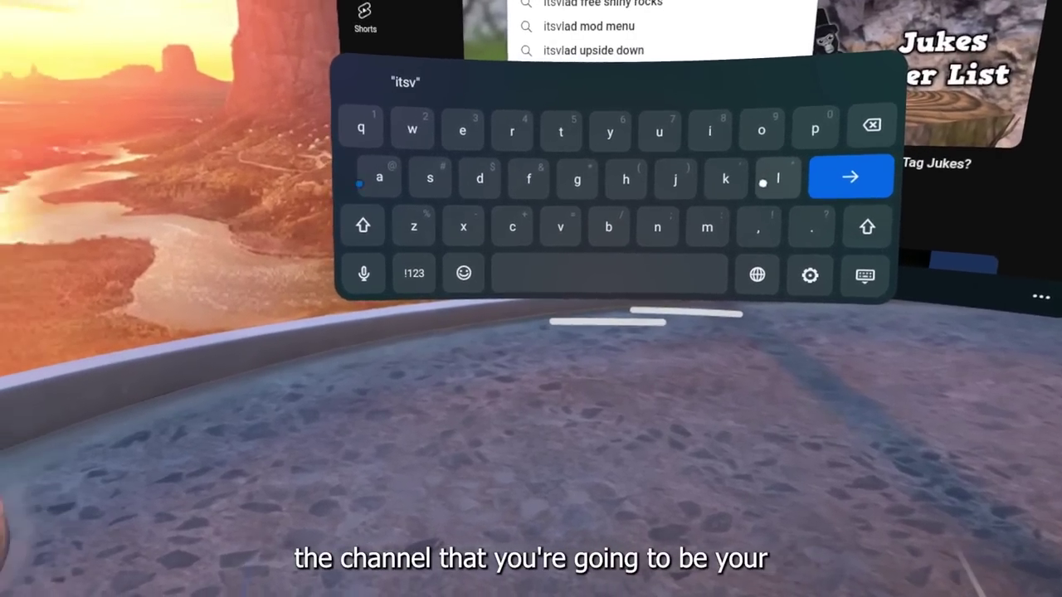
pyautogui.write('lad')
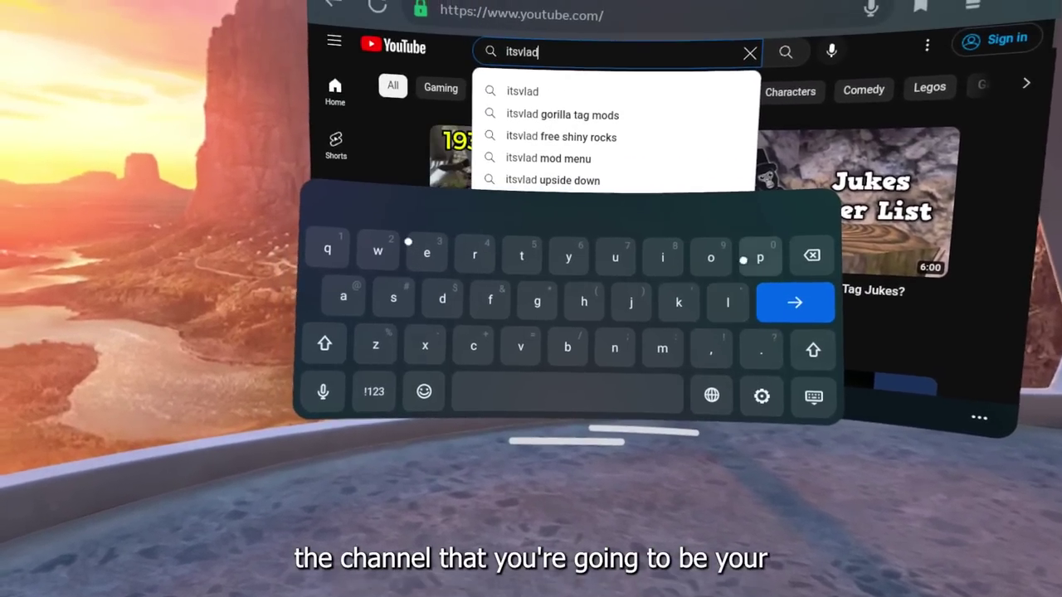
pyautogui.click(772, 217)
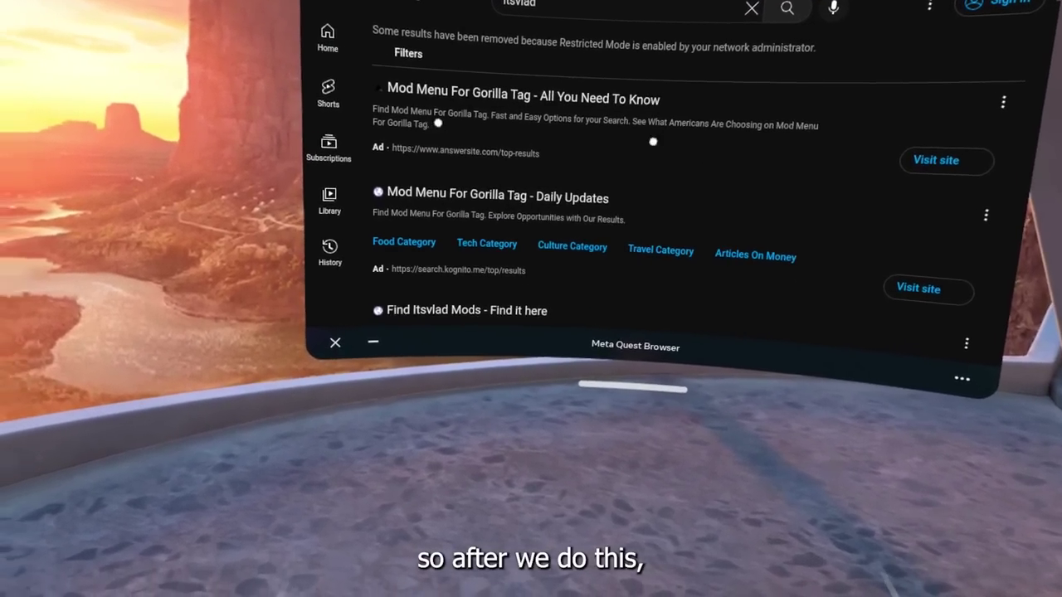
pyautogui.scroll(-3, 664, 166)
pyautogui.scroll(-2, 657, 100)
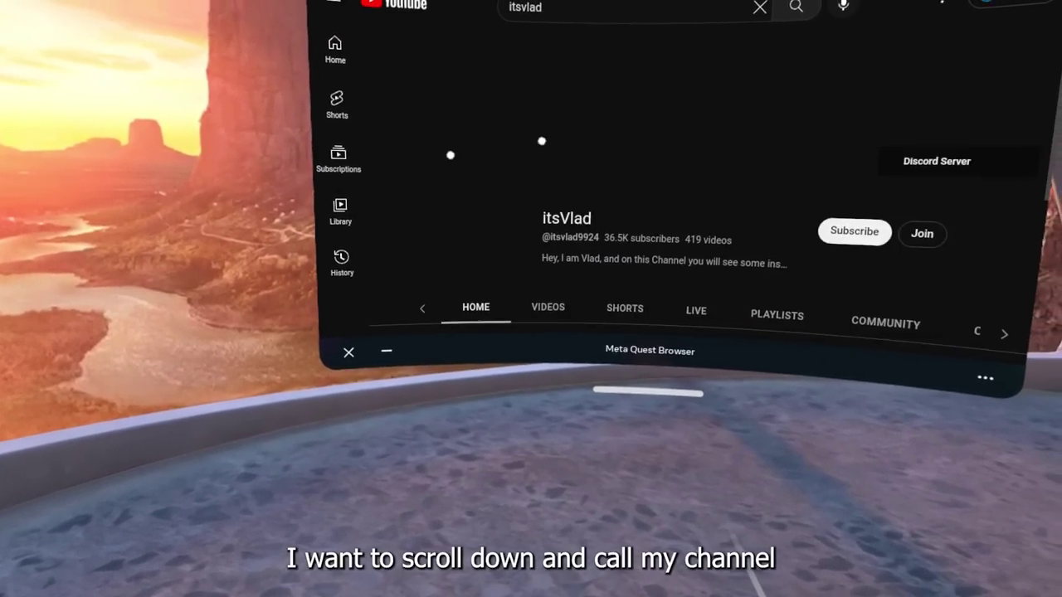
pyautogui.scroll(-1, 451, 155)
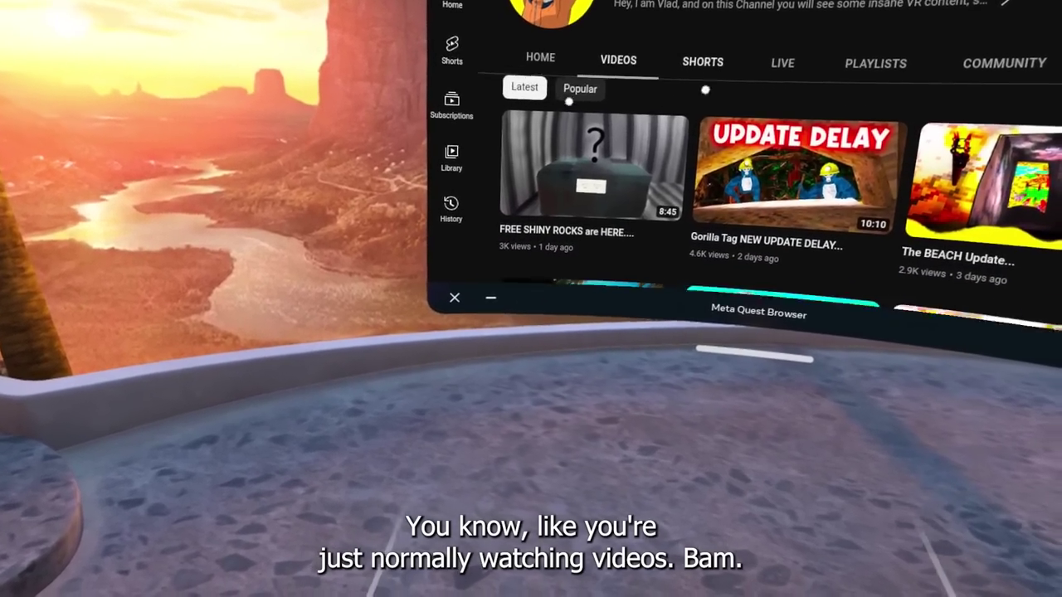
pyautogui.scroll(-1, 568, 101)
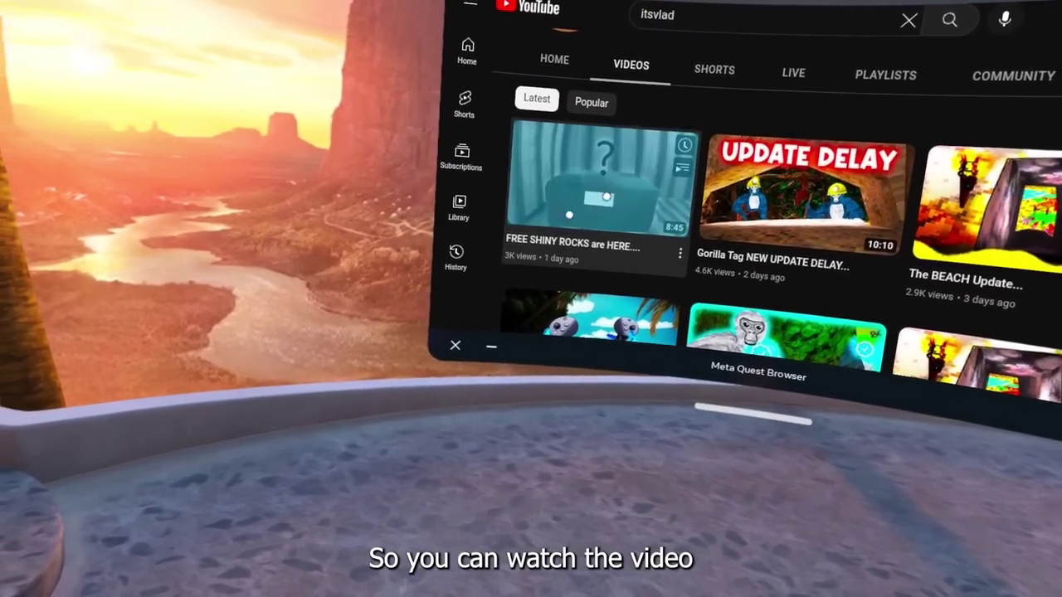
# Play the newest video 'FREE SHINY ROCKS are HERE....', skip the ad, pause, and reveal its description
pyautogui.click(506, 166)
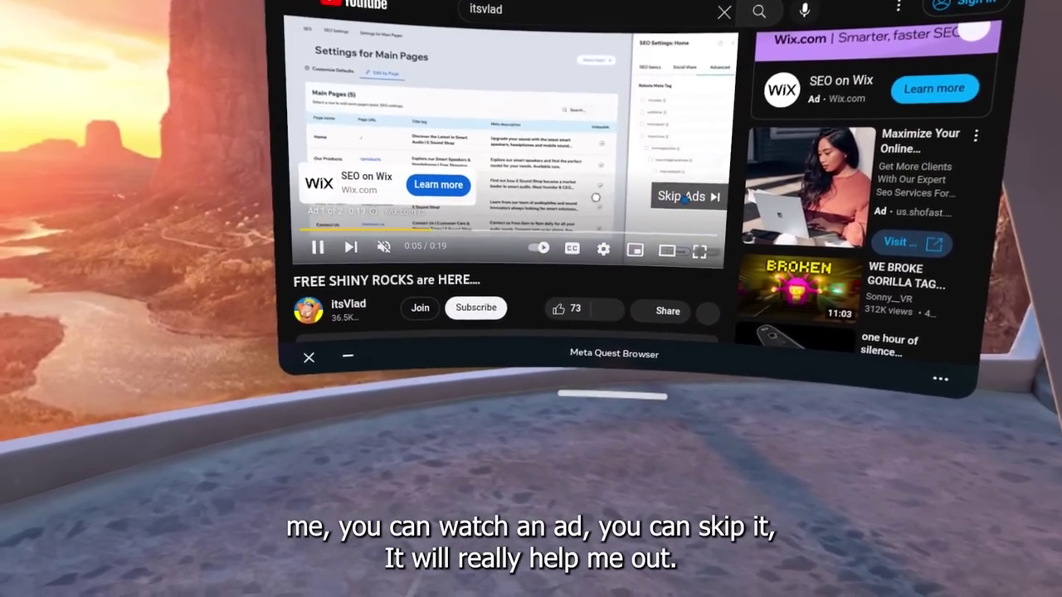
pyautogui.click(681, 198)
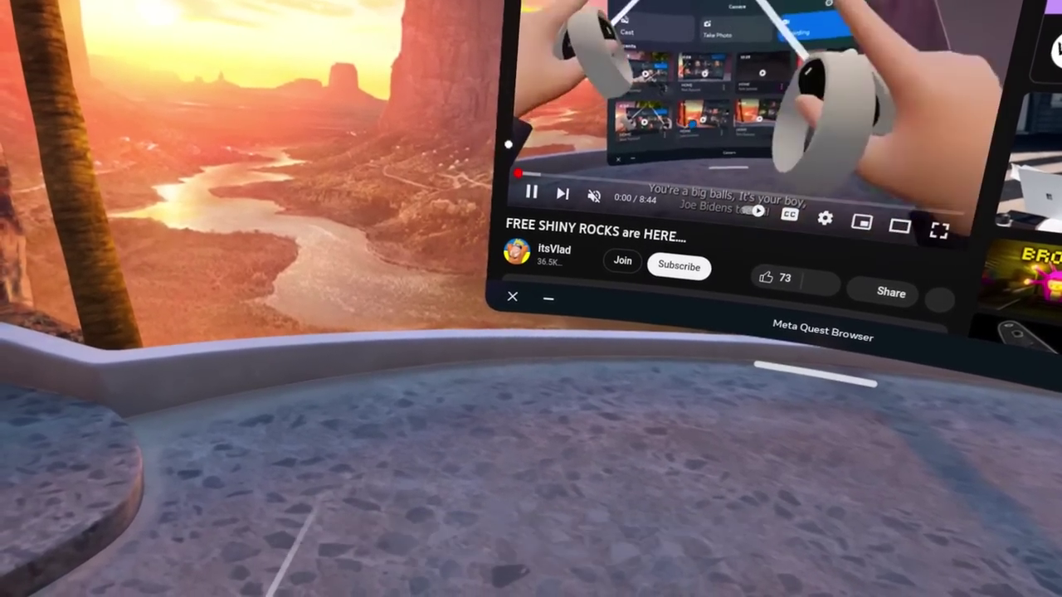
pyautogui.click(539, 125)
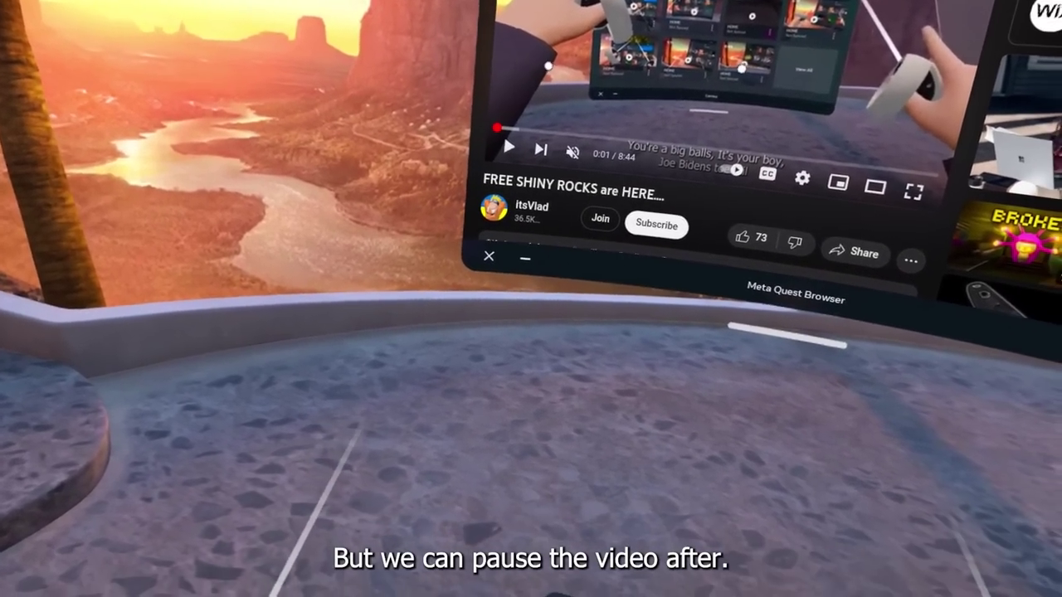
pyautogui.scroll(-5, 564, 124)
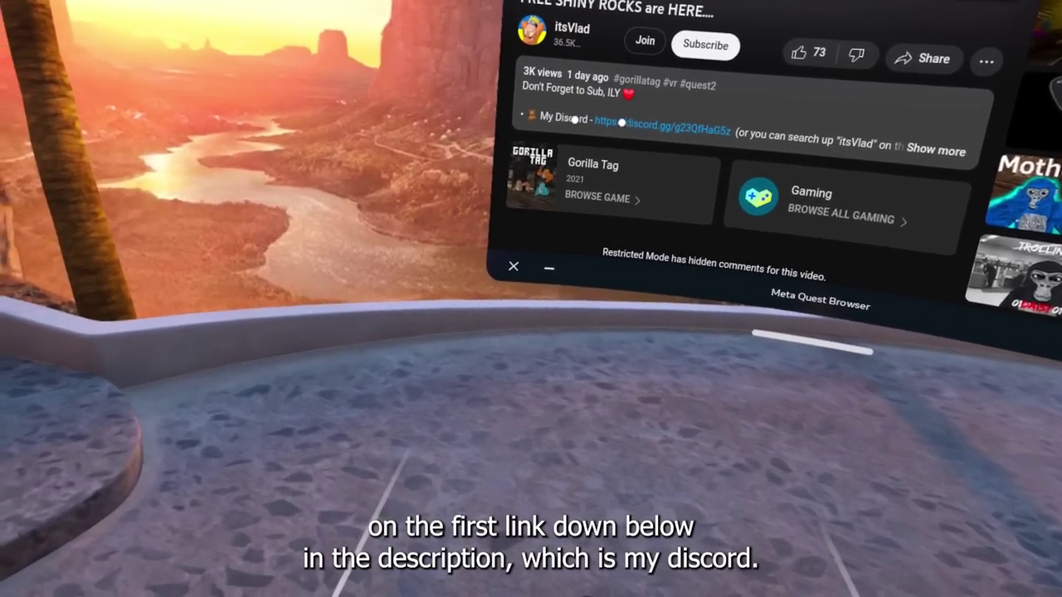
# Follow the description's Discord link to the server invite page showing 169,895 members
pyautogui.click(621, 122)
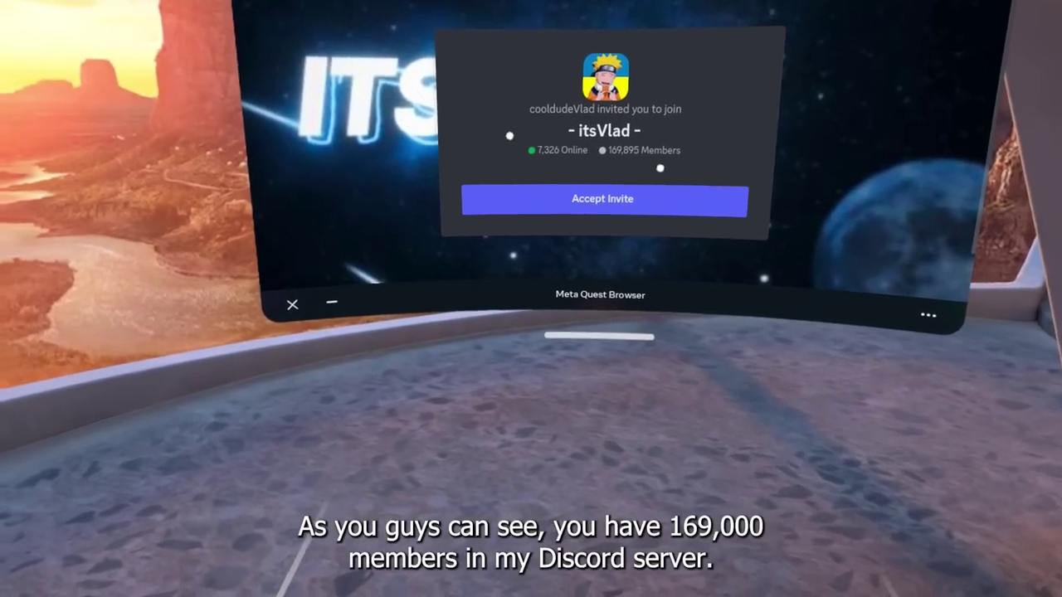
# Accept the invite to join the itsVlad Discord server, landing on its server-news channel
pyautogui.click(656, 204)
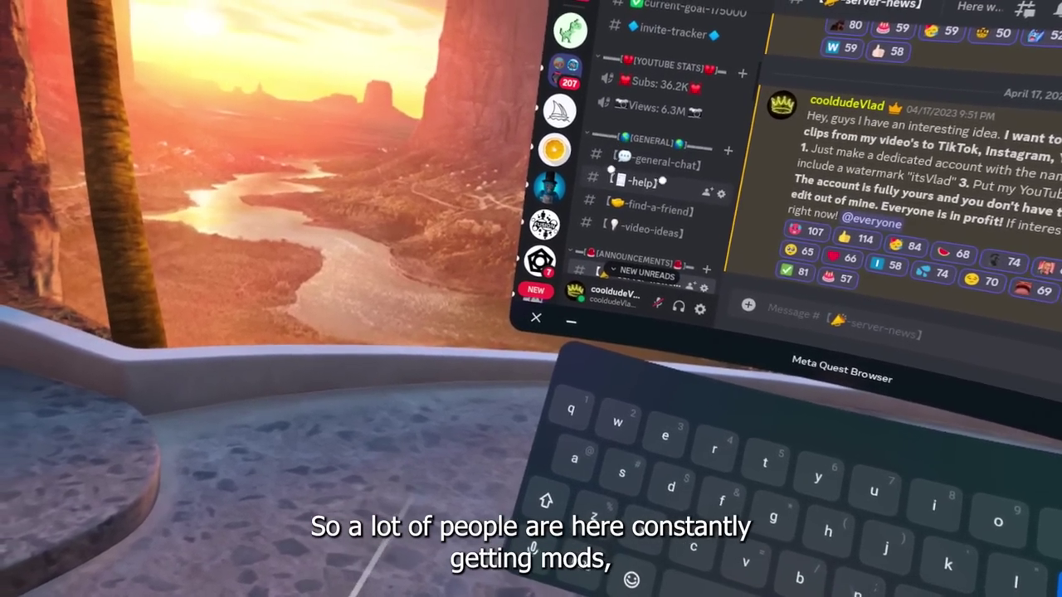
pyautogui.scroll(-1, 662, 181)
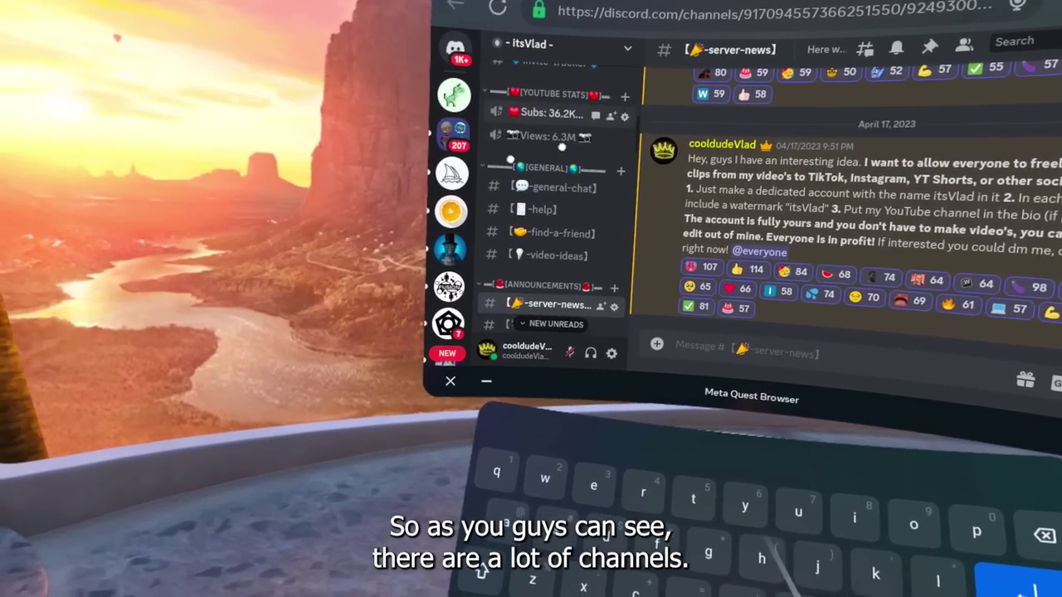
pyautogui.scroll(-3, 576, 165)
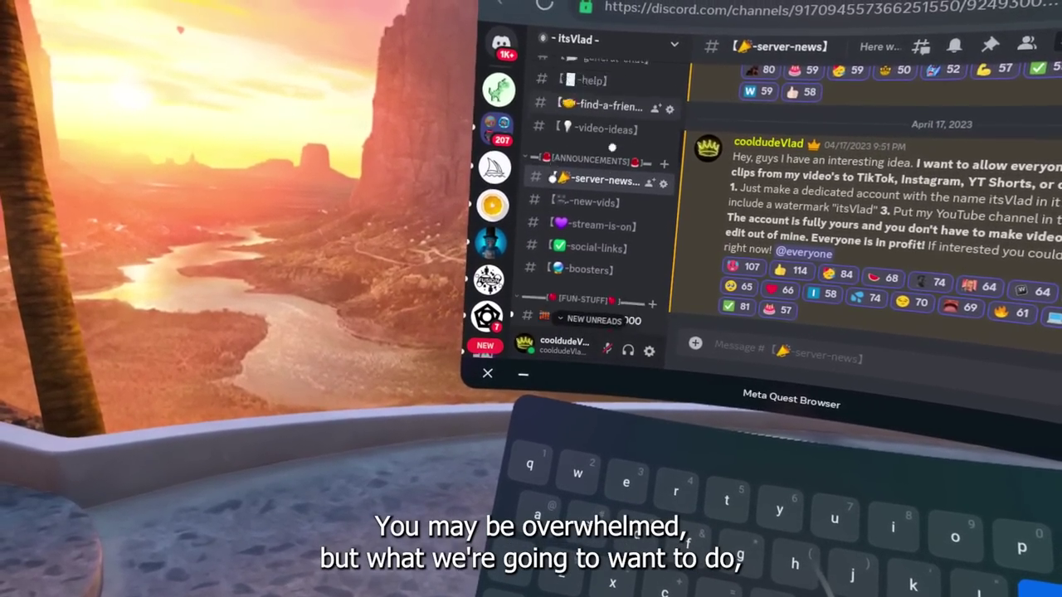
pyautogui.scroll(-5, 580, 191)
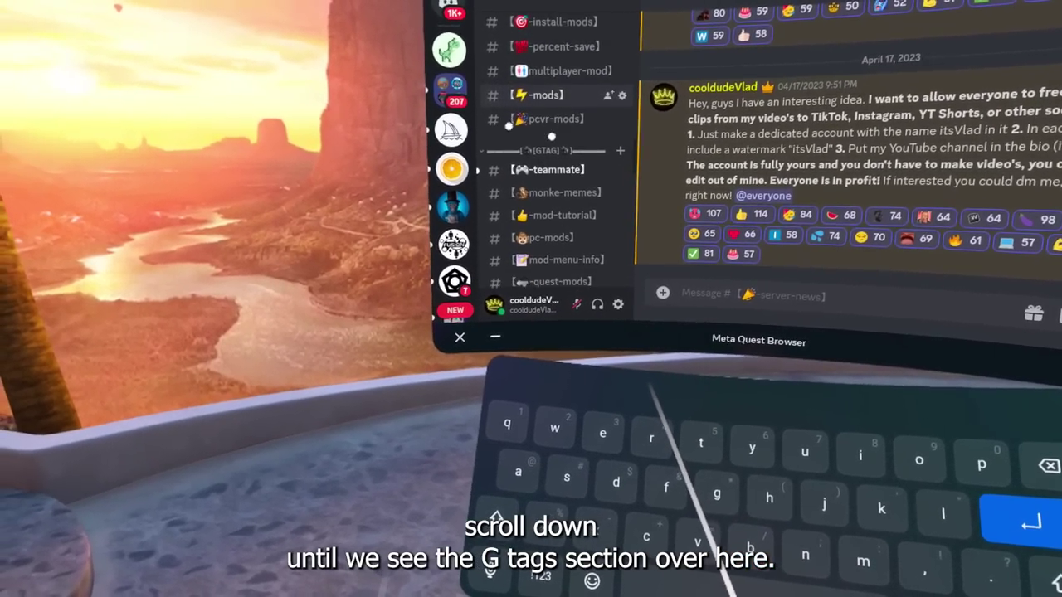
pyautogui.scroll(-1, 538, 141)
pyautogui.scroll(-2, 534, 99)
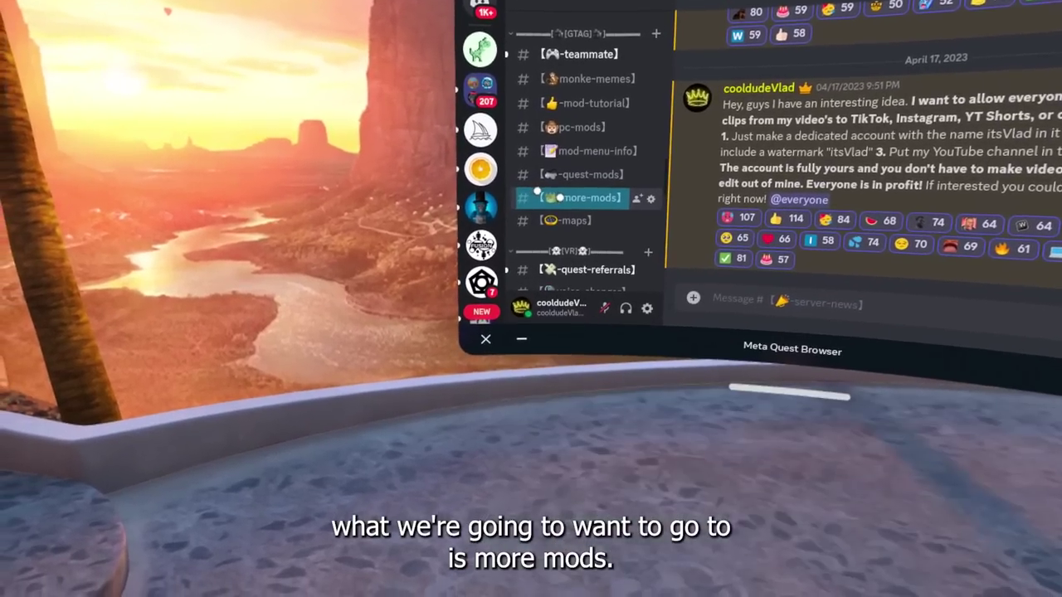
# Show the more-mods channel, scrolled to the Project Galaxy server invite above the Gorilla Runners post
pyautogui.click(531, 212)
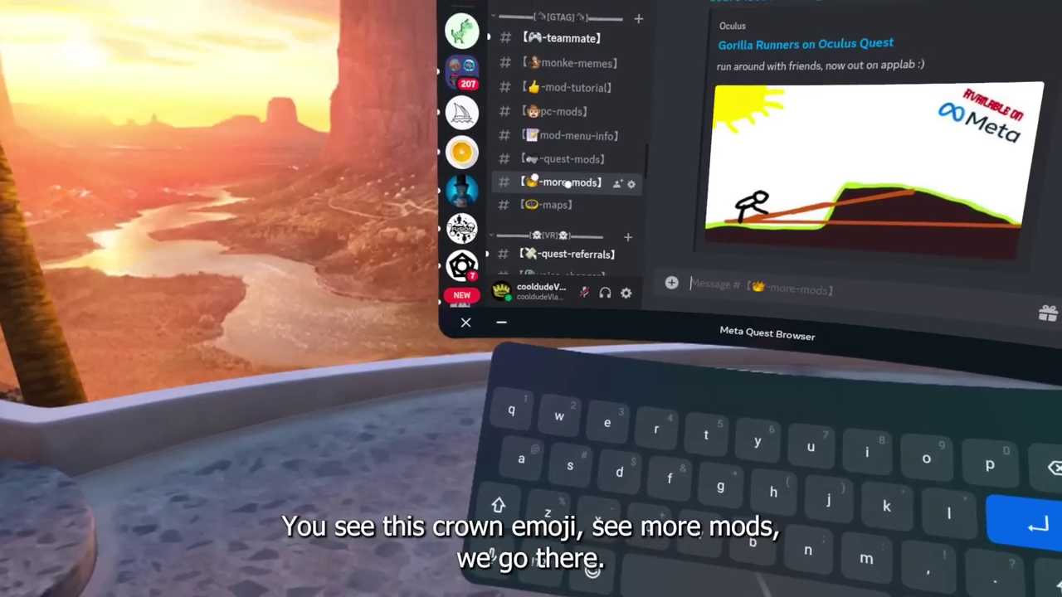
pyautogui.scroll(3, 830, 166)
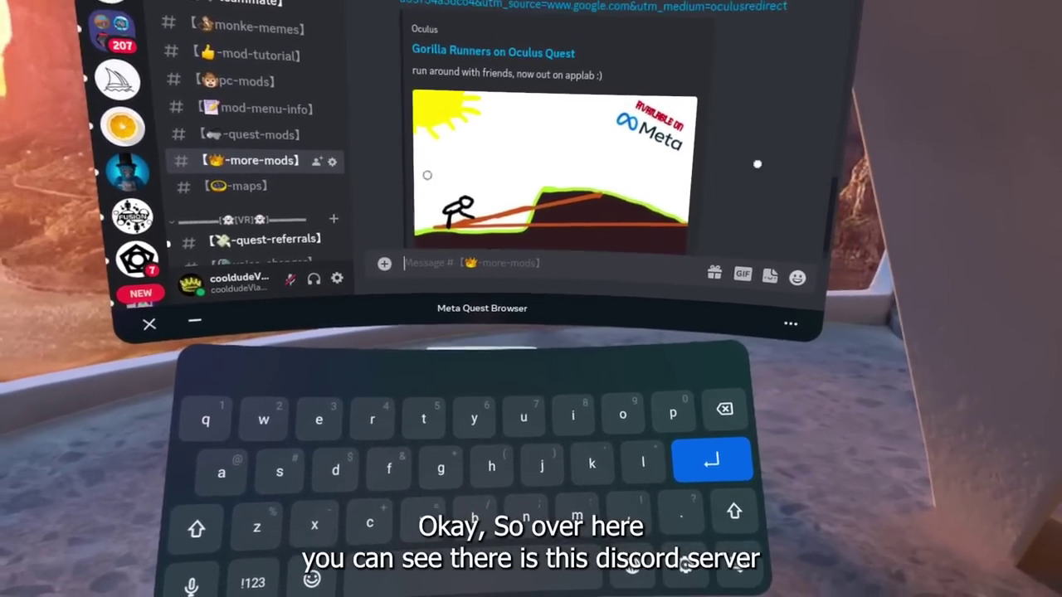
pyautogui.scroll(2, 752, 194)
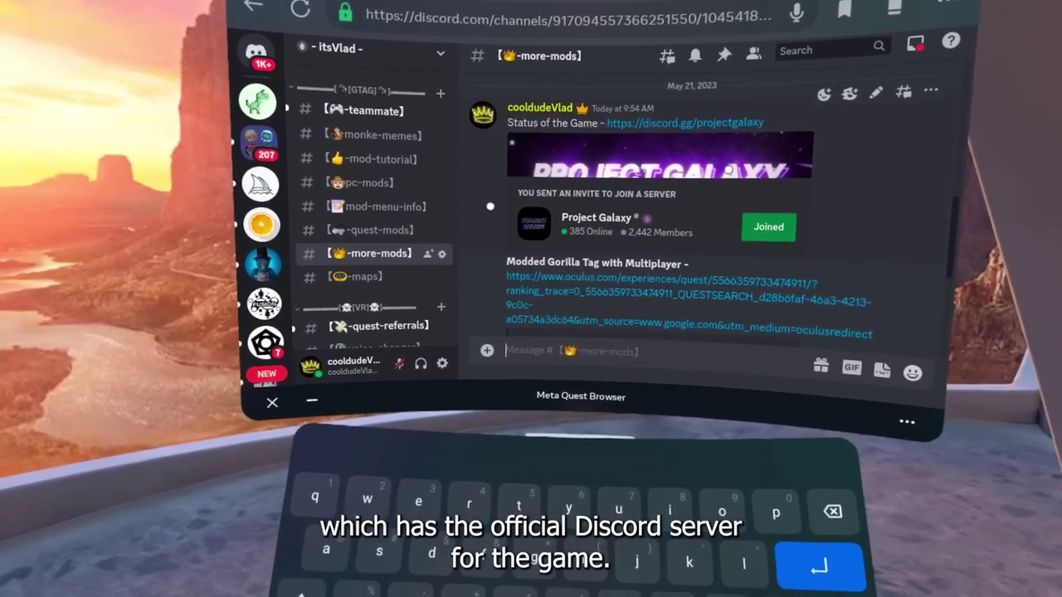
pyautogui.scroll(-1, 726, 158)
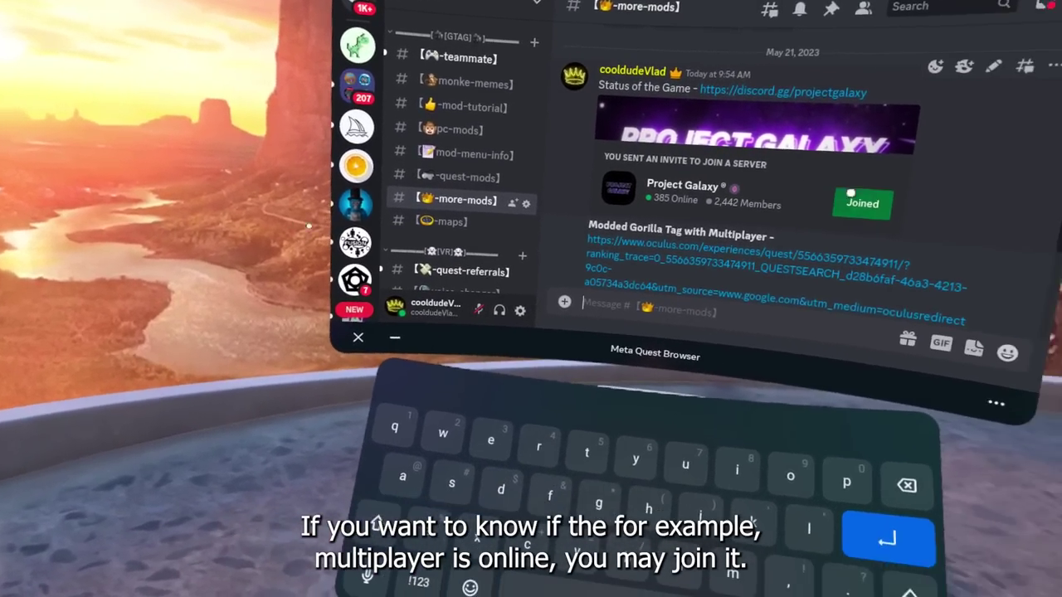
# Go to the joined Project Galaxy server's Welcome channel, listing 2437 members
pyautogui.click(854, 199)
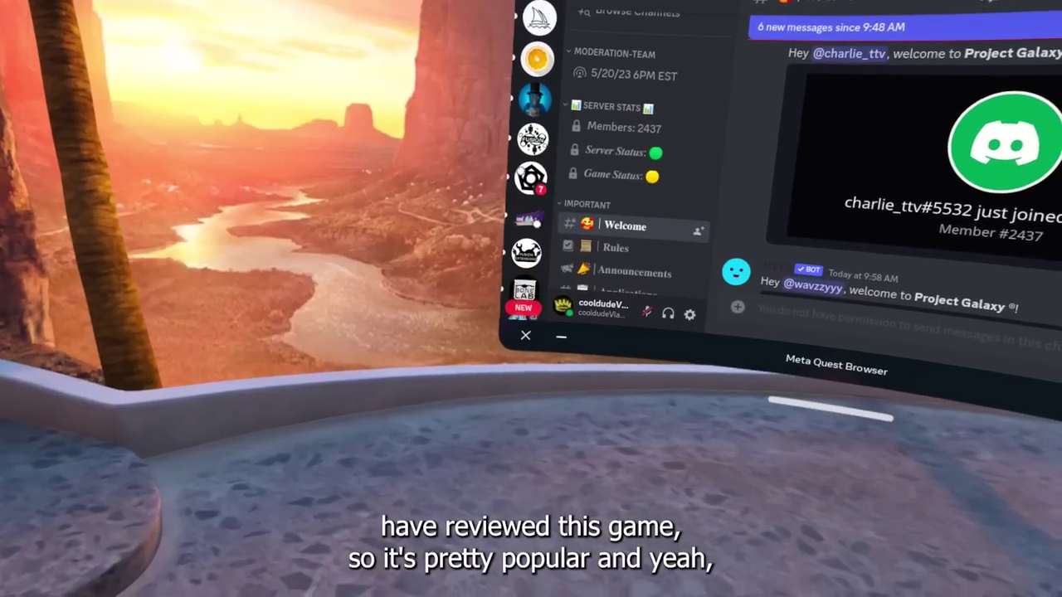
pyautogui.scroll(-3, 516, 176)
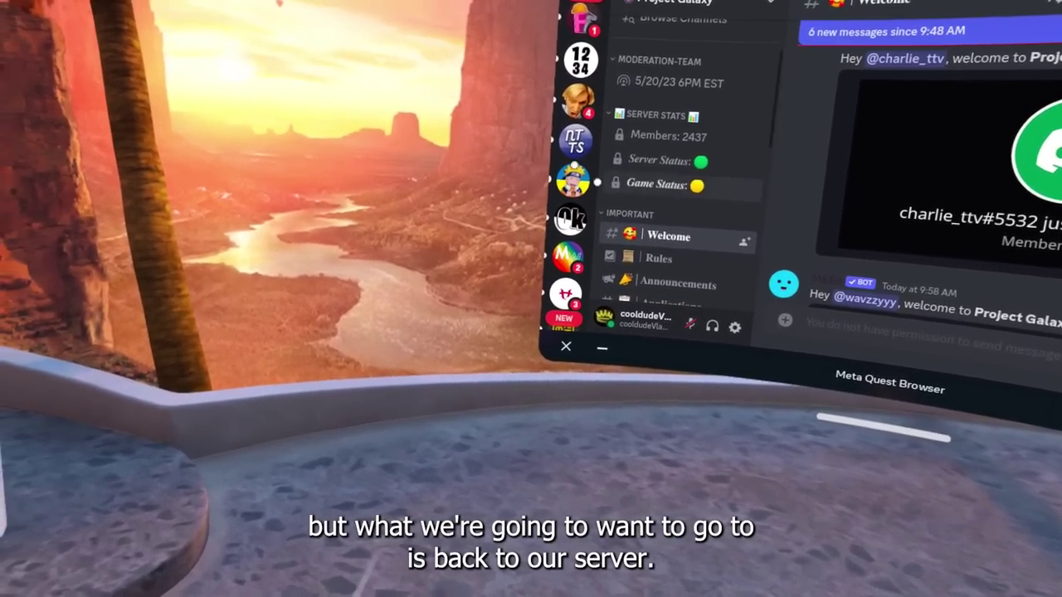
# View the Sneak-Peaks update post's Unity editor screenshot enlarged, then close the image viewer
pyautogui.scroll(-5, 698, 161)
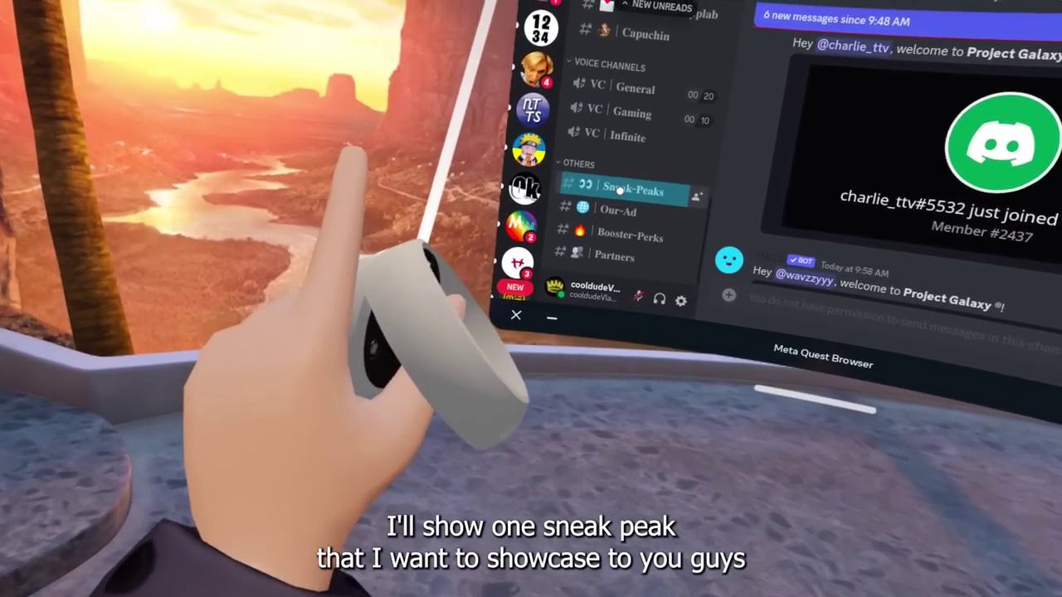
pyautogui.click(635, 187)
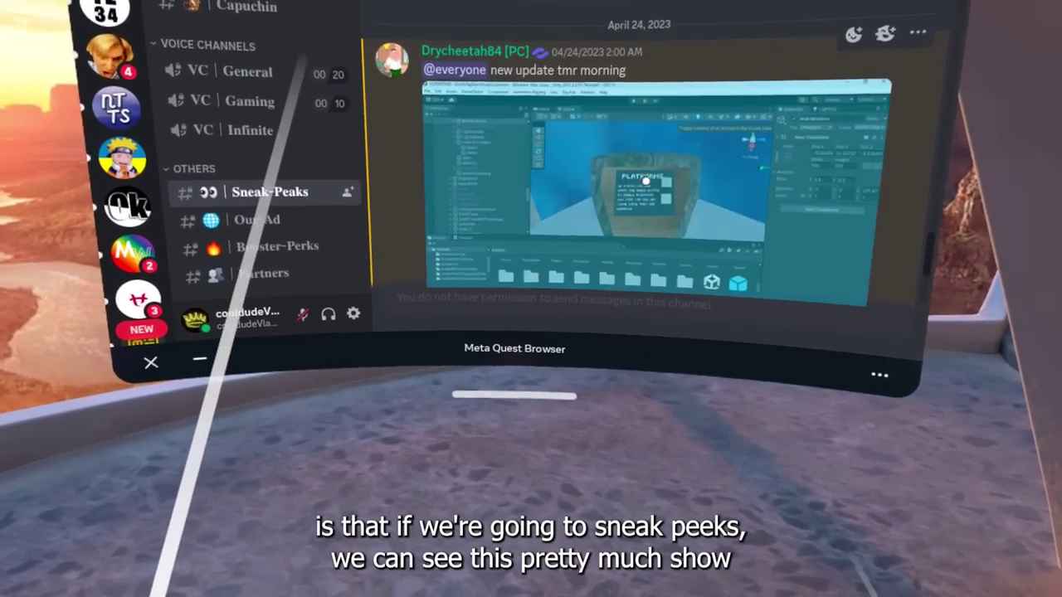
pyautogui.click(647, 176)
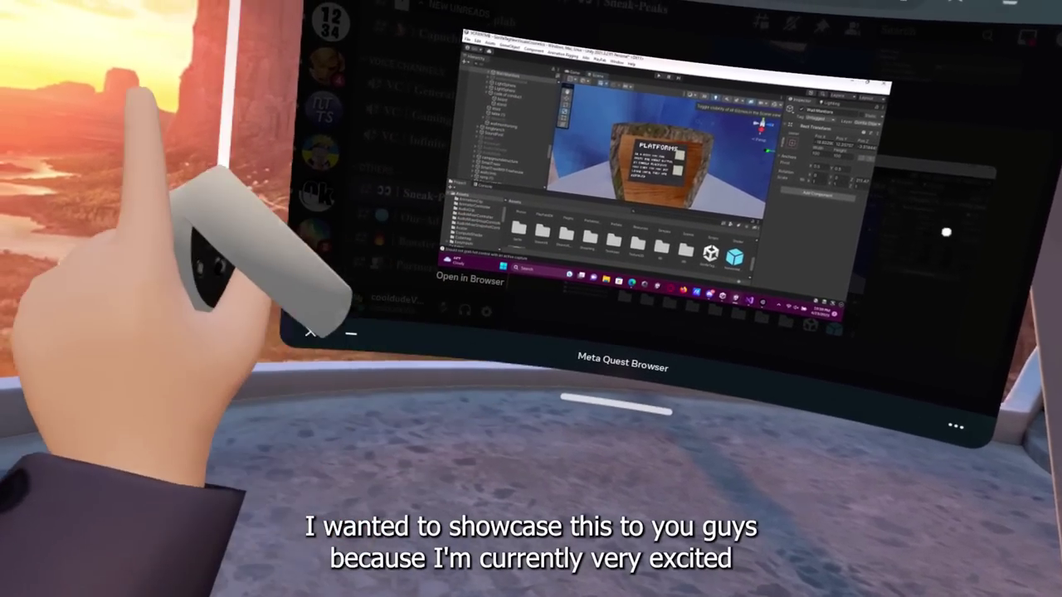
pyautogui.press('Escape')
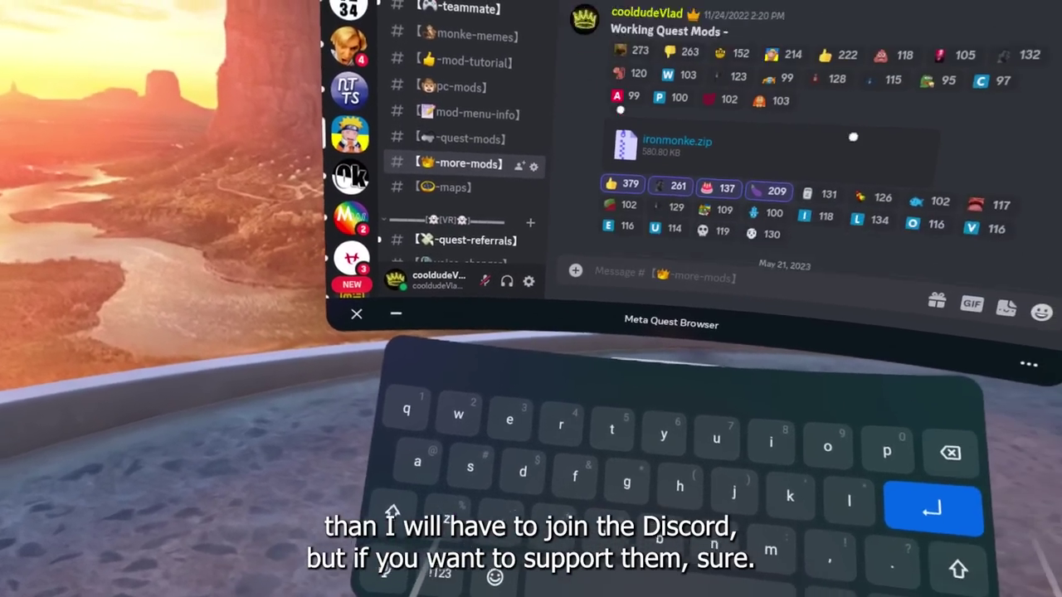
# Scroll the more-mods channel to the Gorilla Runners on Oculus Quest post
pyautogui.scroll(-10, 702, 123)
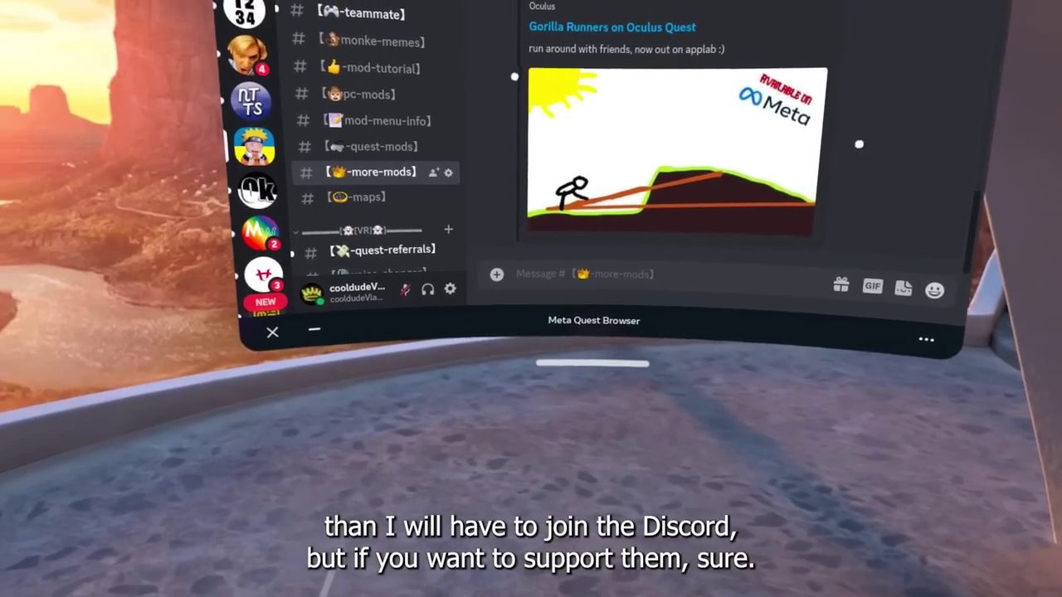
pyautogui.scroll(2, 834, 174)
pyautogui.scroll(-2, 835, 179)
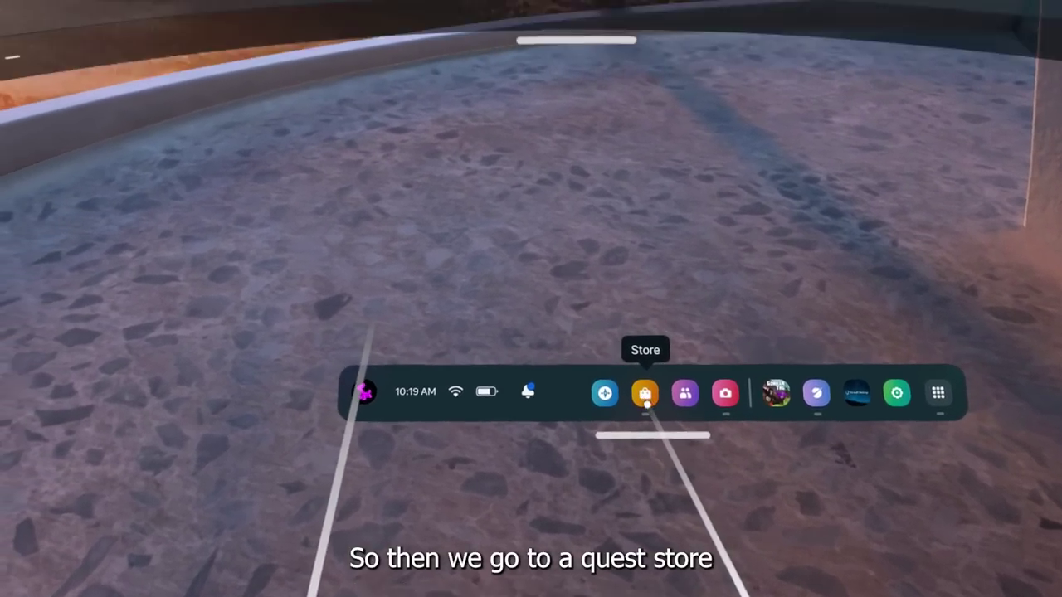
# Search the Meta Quest Store for 'gorilla runners'
pyautogui.click(642, 397)
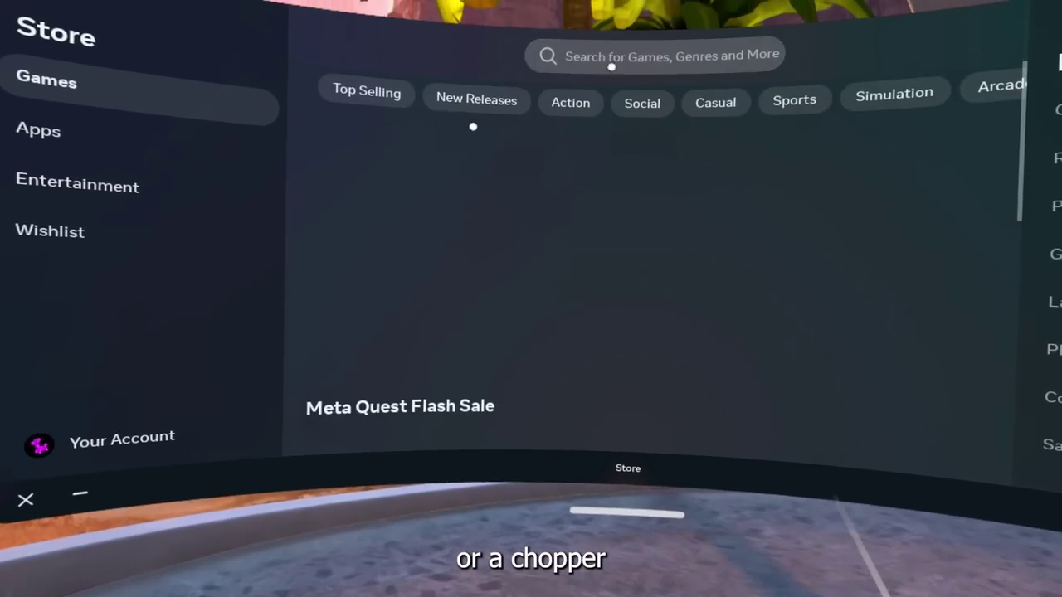
pyautogui.click(611, 66)
pyautogui.click(584, 75)
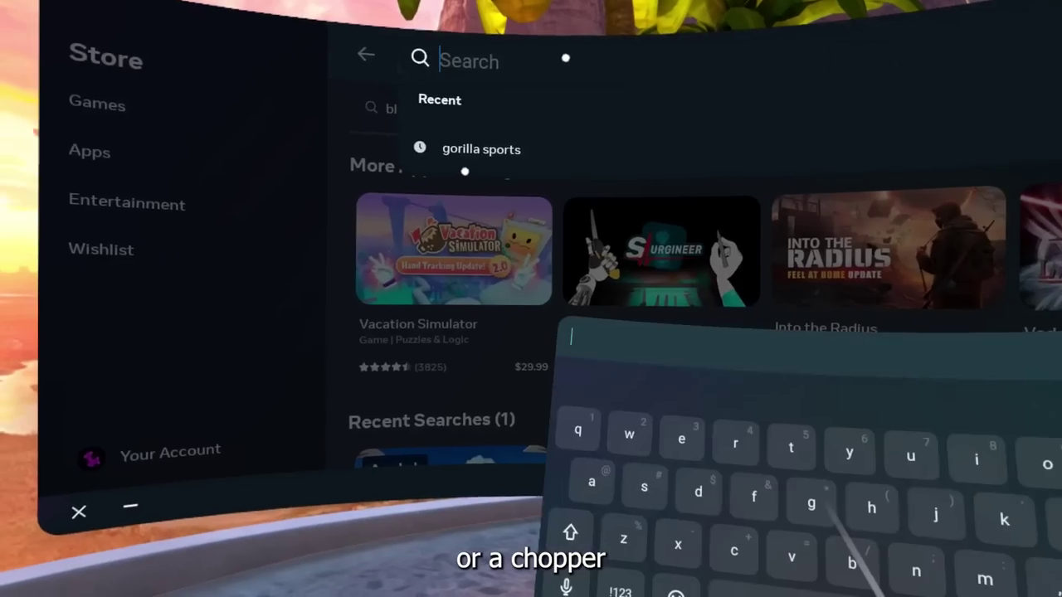
pyautogui.write('g')
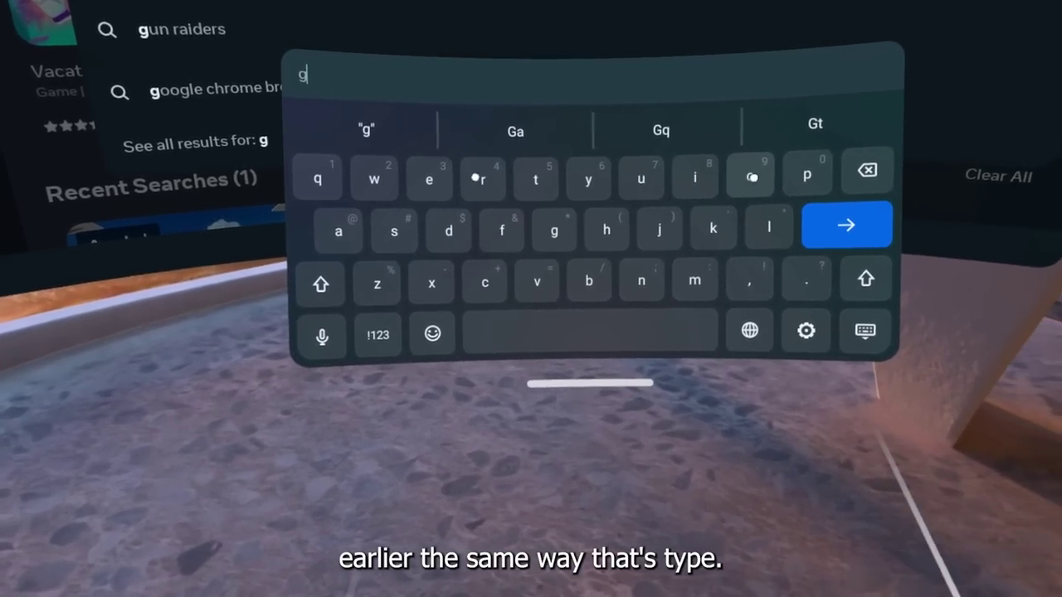
pyautogui.write('oril')
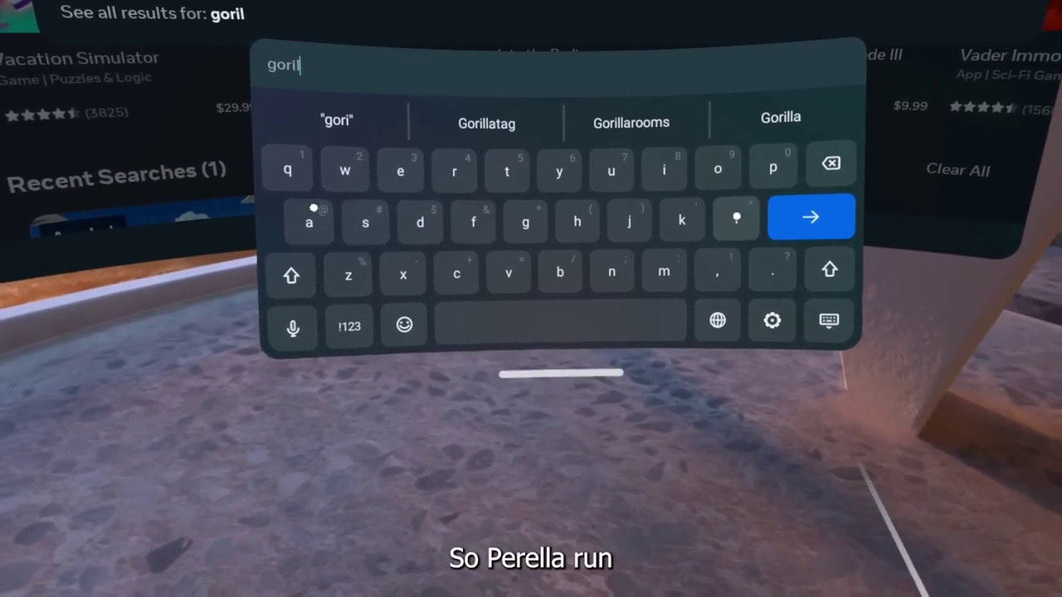
pyautogui.write('la runn')
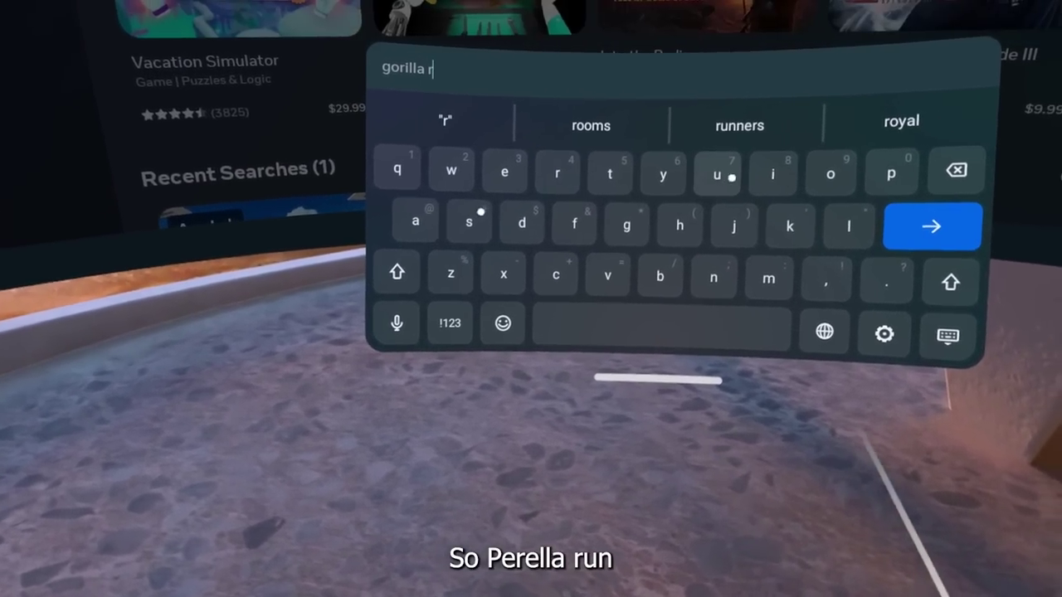
pyautogui.write('ers')
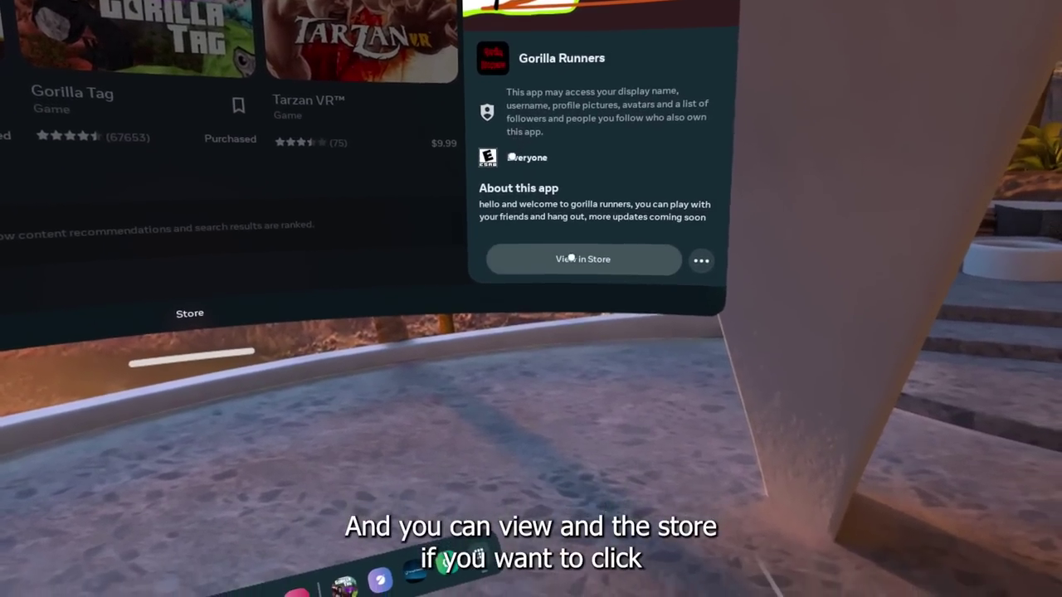
# Open the Gorilla Runners store page, accept the App Lab notice, and start the download
pyautogui.click(571, 258)
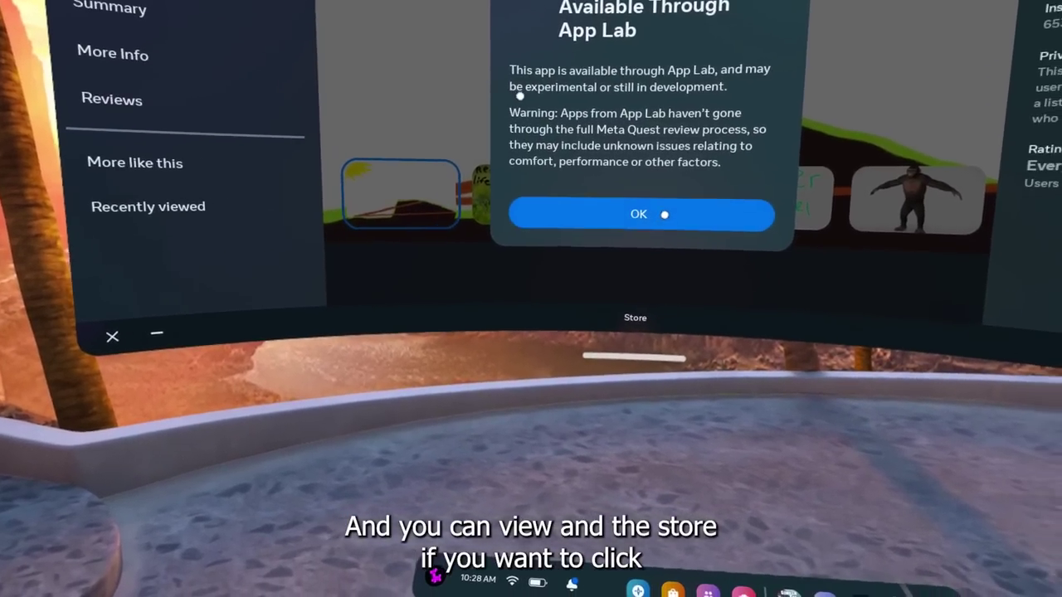
pyautogui.click(664, 216)
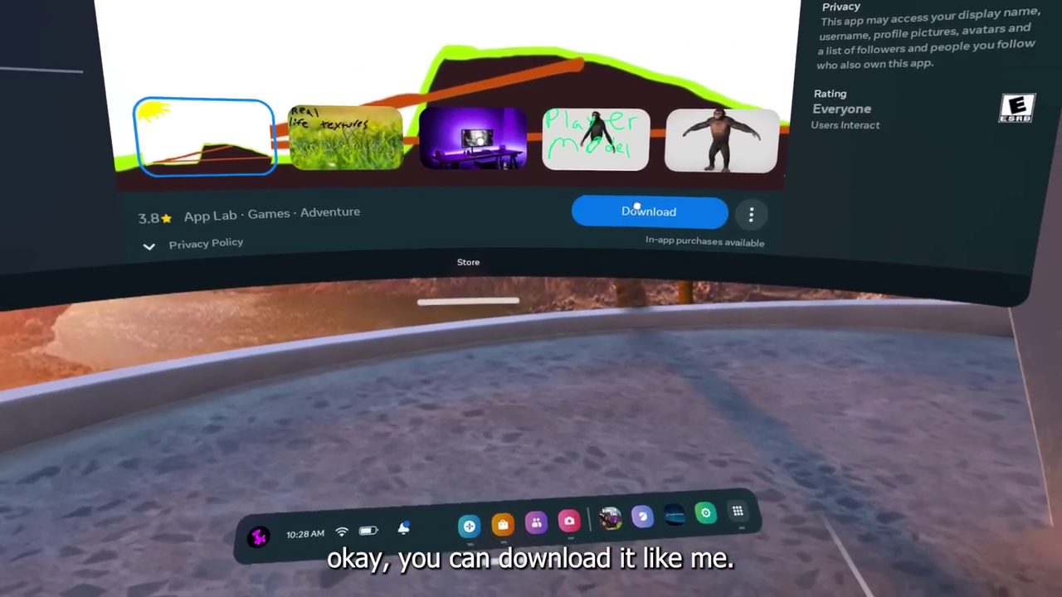
pyautogui.click(706, 228)
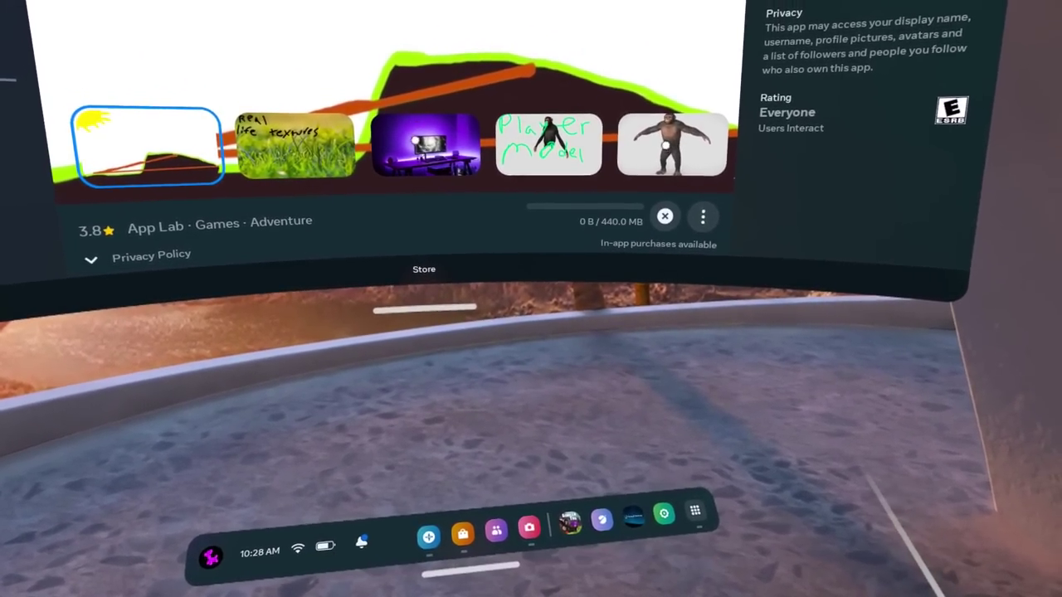
# Browse the Gorilla Runners screenshots, including the monkey player-model and purple desk setup, and the reviews
pyautogui.click(704, 130)
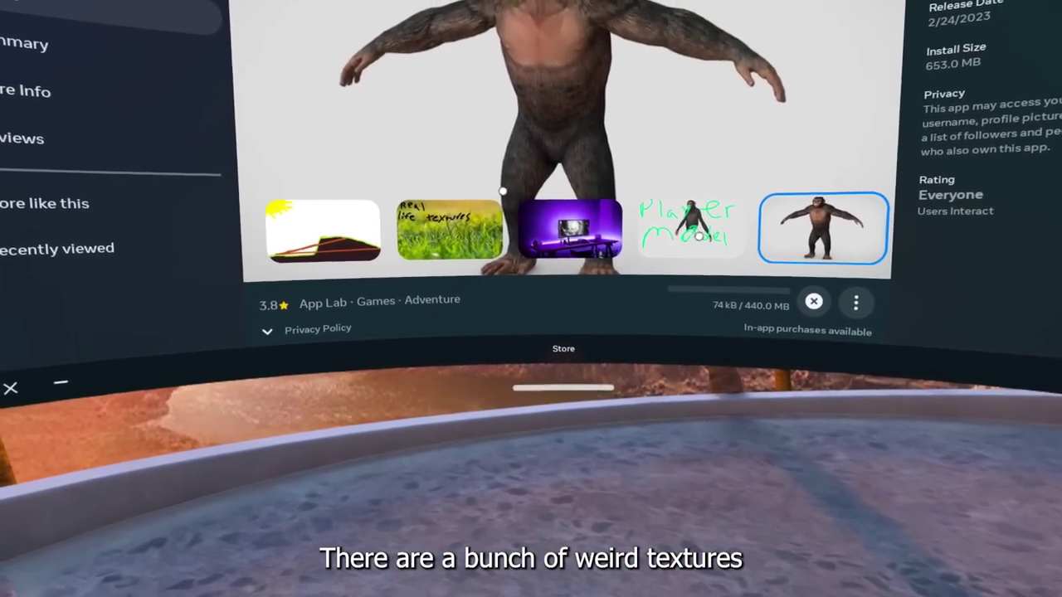
pyautogui.click(566, 218)
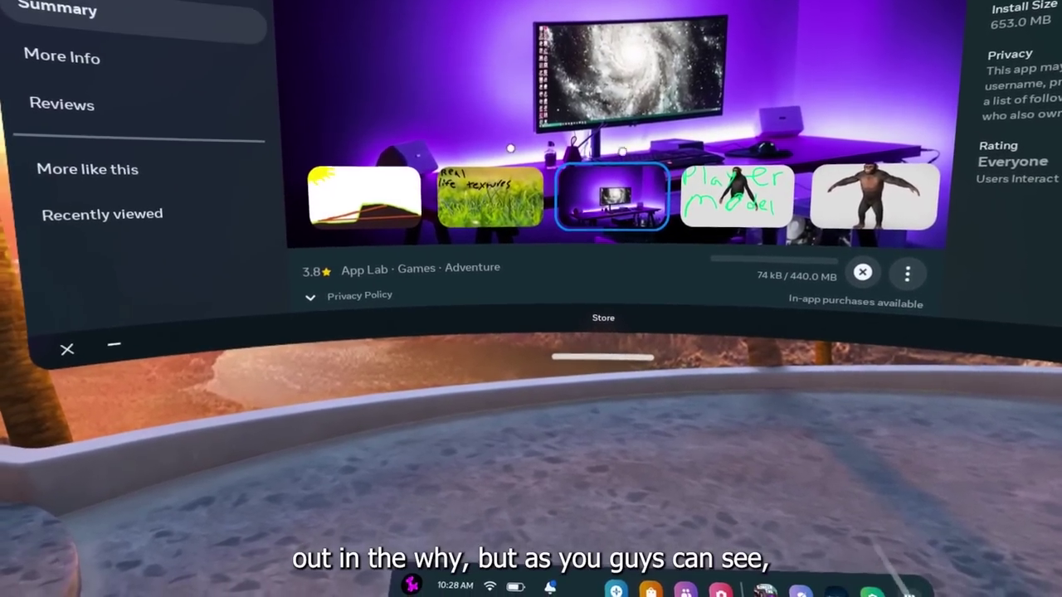
pyautogui.scroll(-5, 595, 82)
pyautogui.scroll(-10, 595, 82)
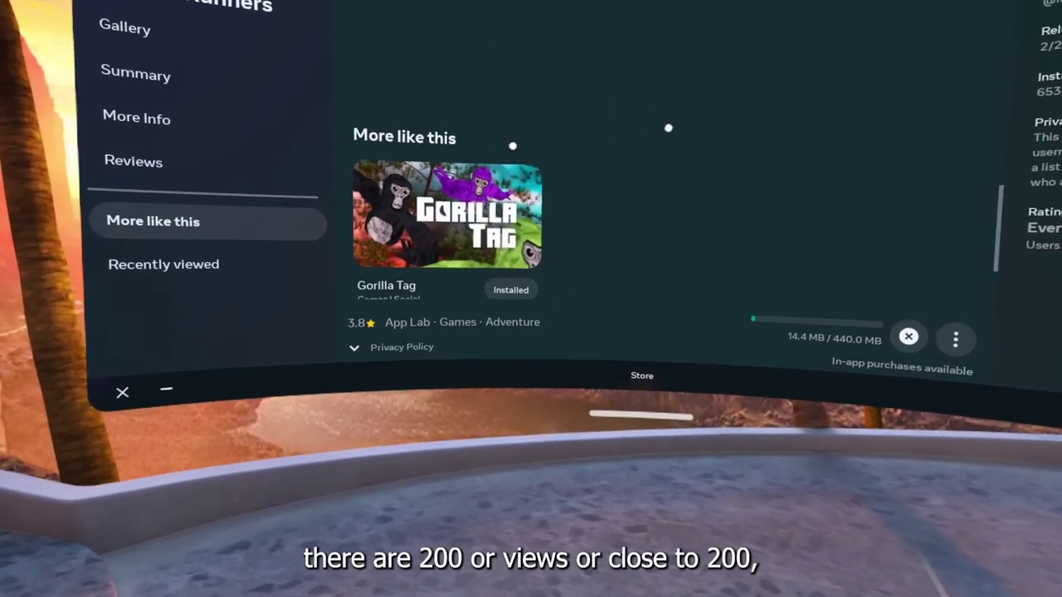
pyautogui.scroll(5, 669, 126)
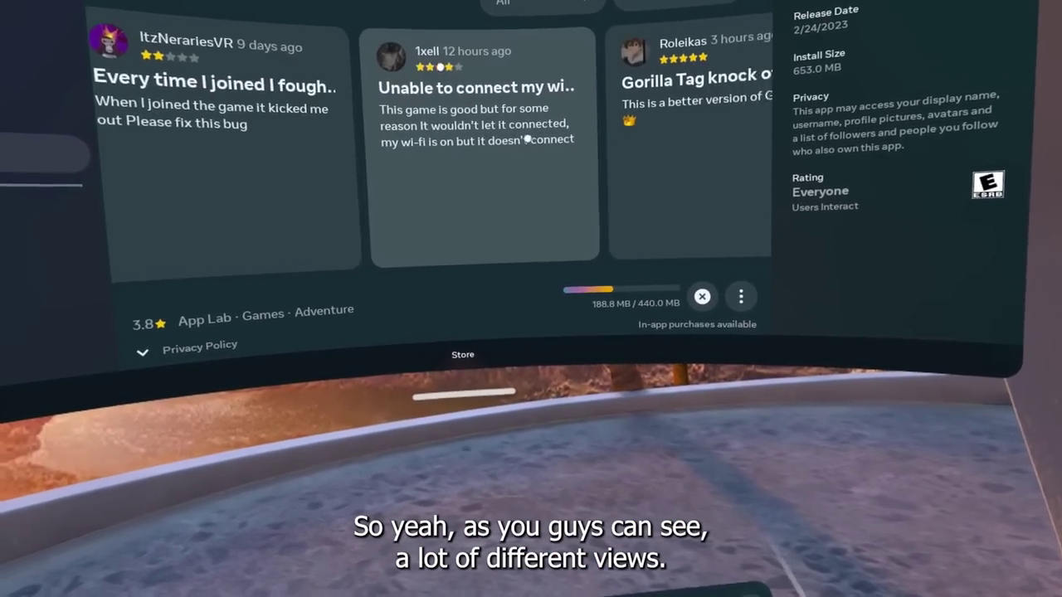
pyautogui.hscroll(-4, 550, 143)
pyautogui.hscroll(3, 531, 148)
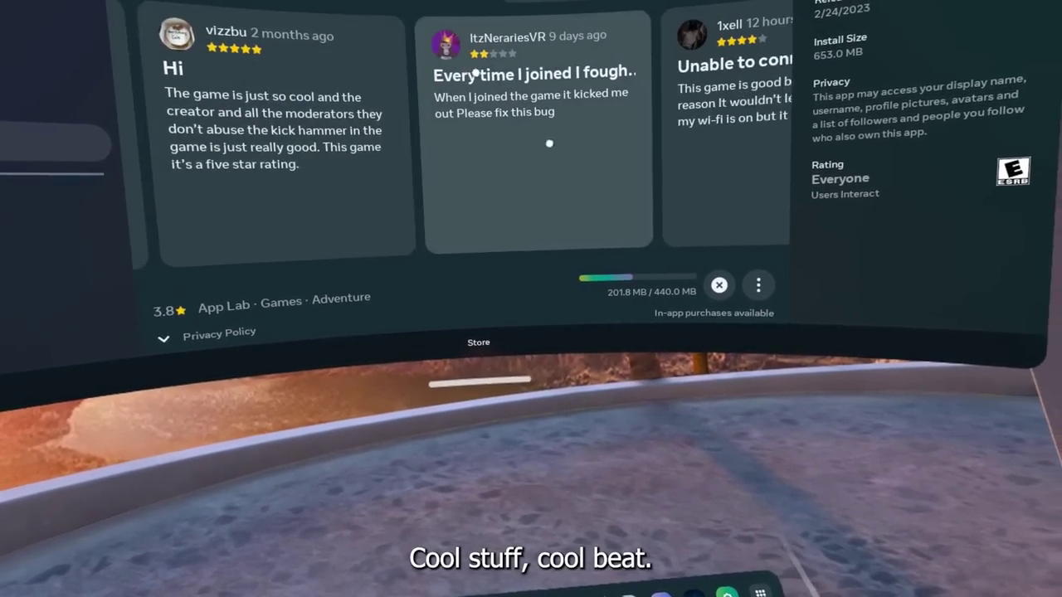
pyautogui.hscroll(2, 511, 150)
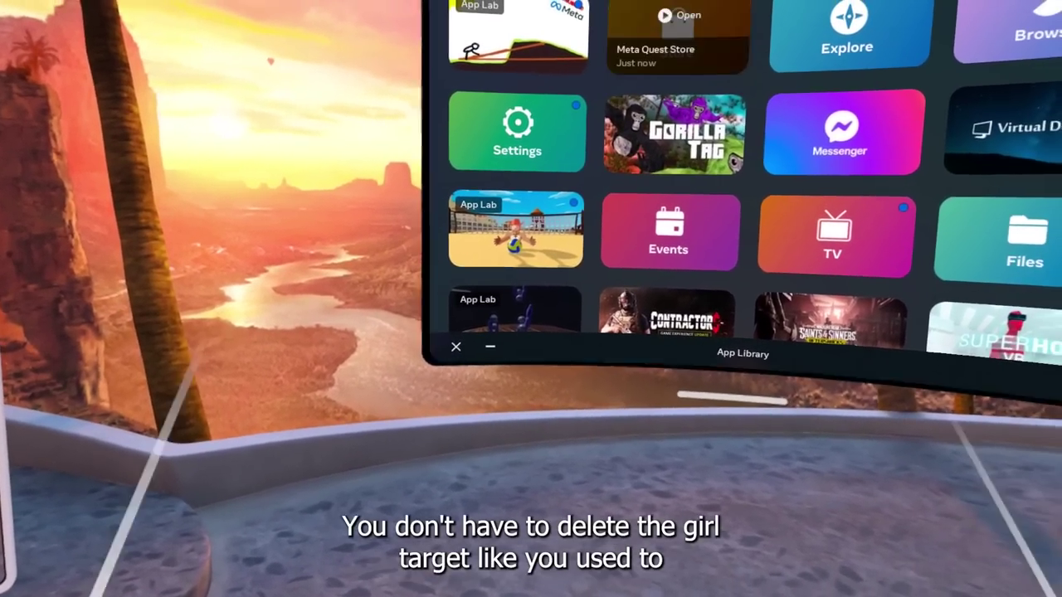
# Launch Gorilla Runners from its App Library tile using Open
pyautogui.moveTo(635, 134)
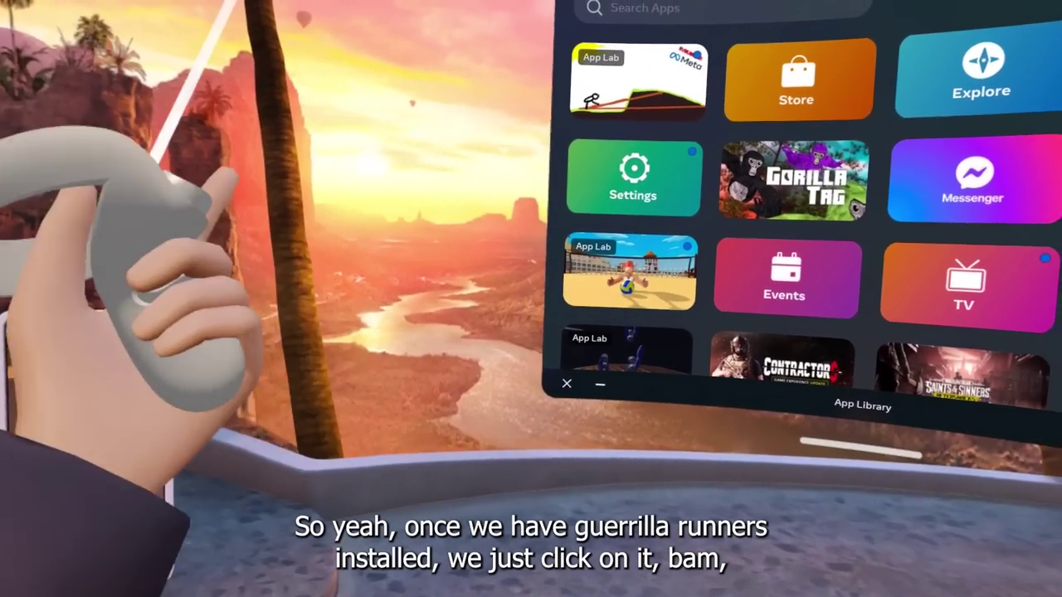
pyautogui.moveTo(663, 83)
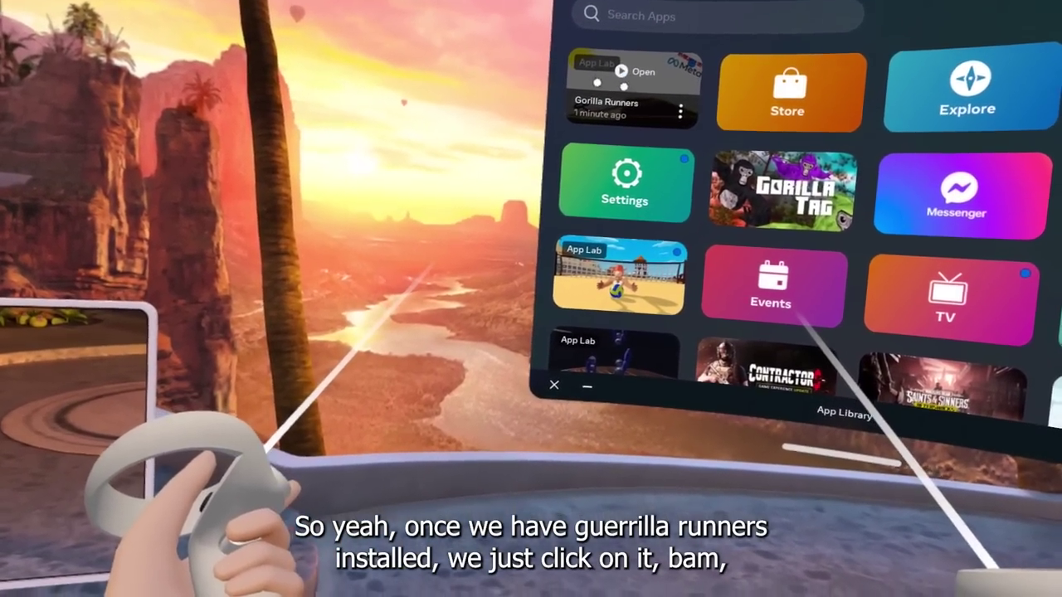
pyautogui.click(628, 77)
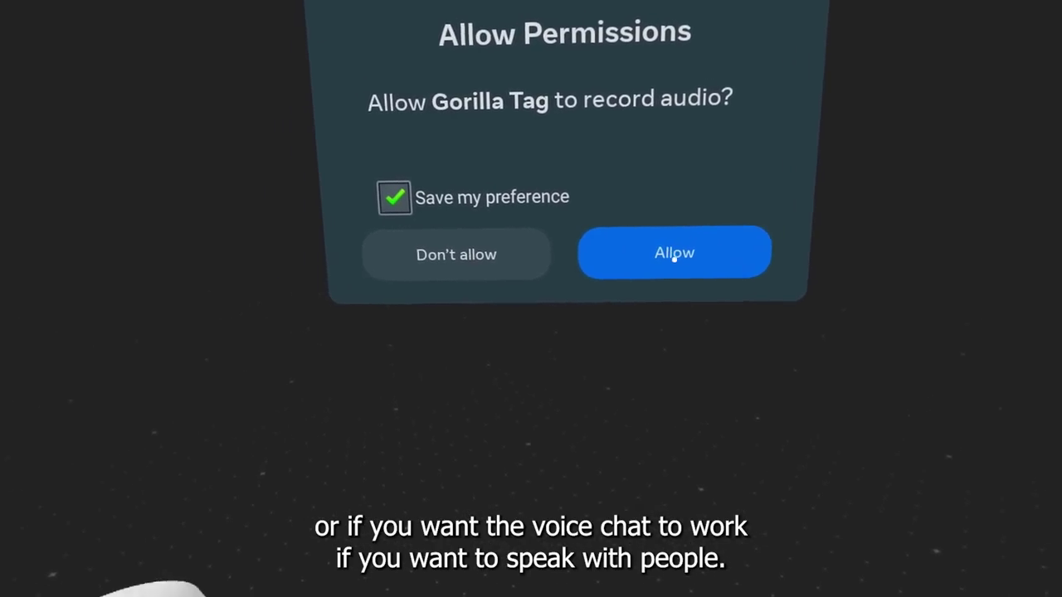
# Allow Gorilla Runners to record audio so the game loads into its tutorial area
pyautogui.click(668, 242)
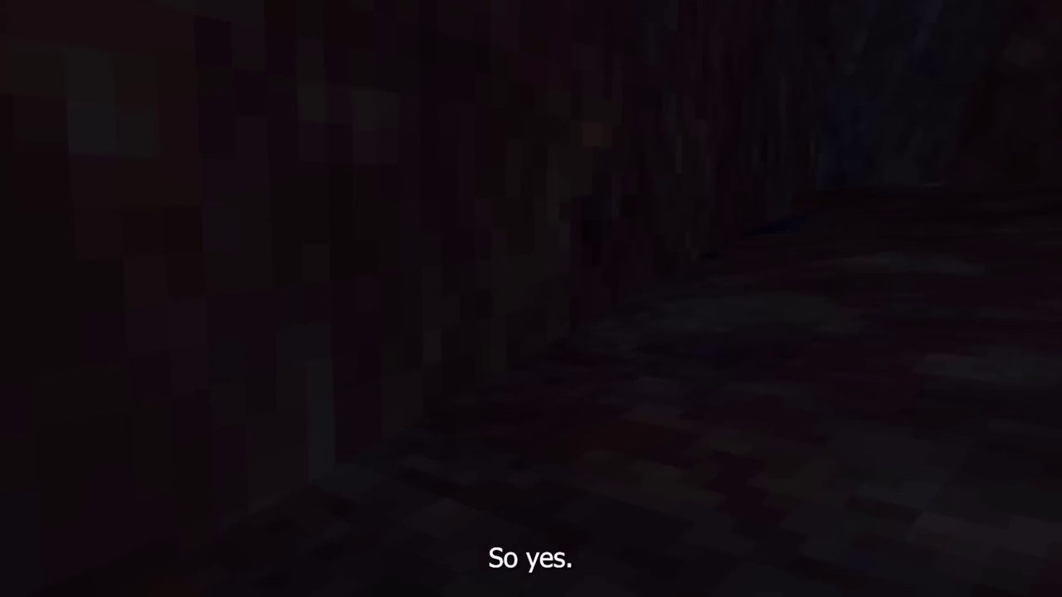